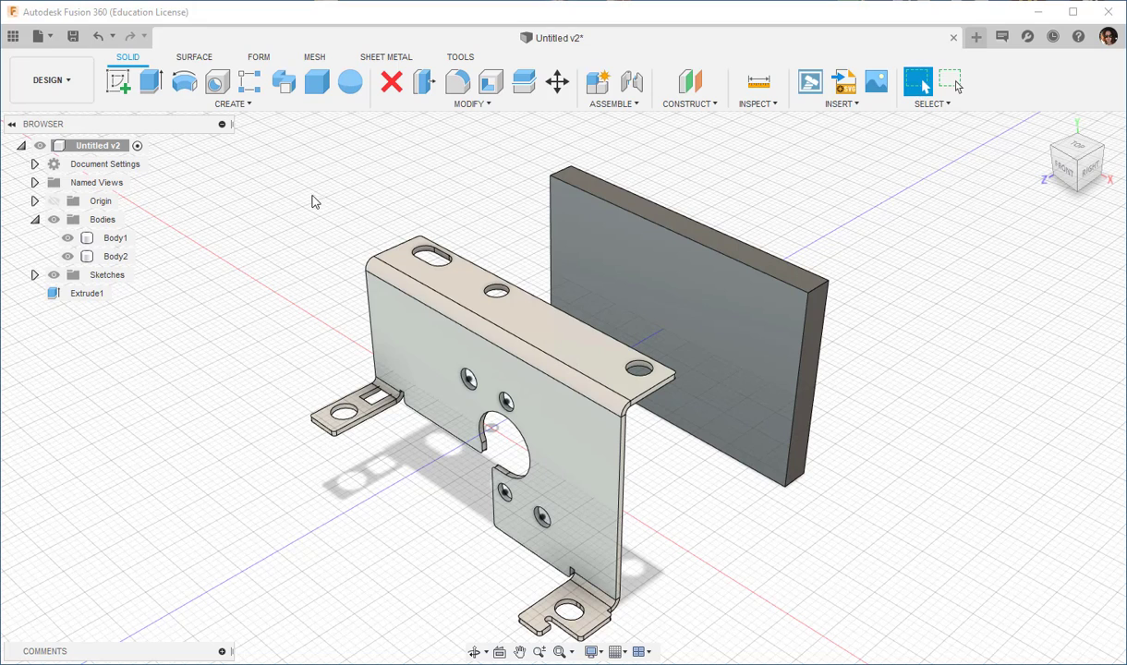
- Create a new sketch on the plate's face
{"action": "left_click", "coordinate": [118, 83]}
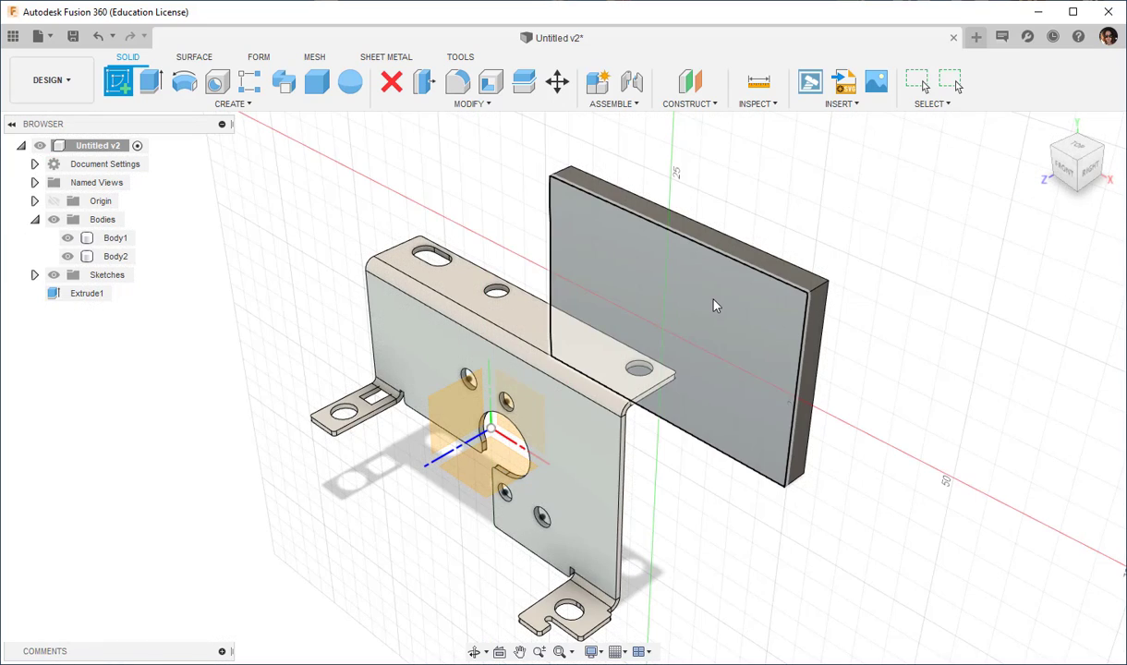
{"action": "left_click", "coordinate": [714, 306]}
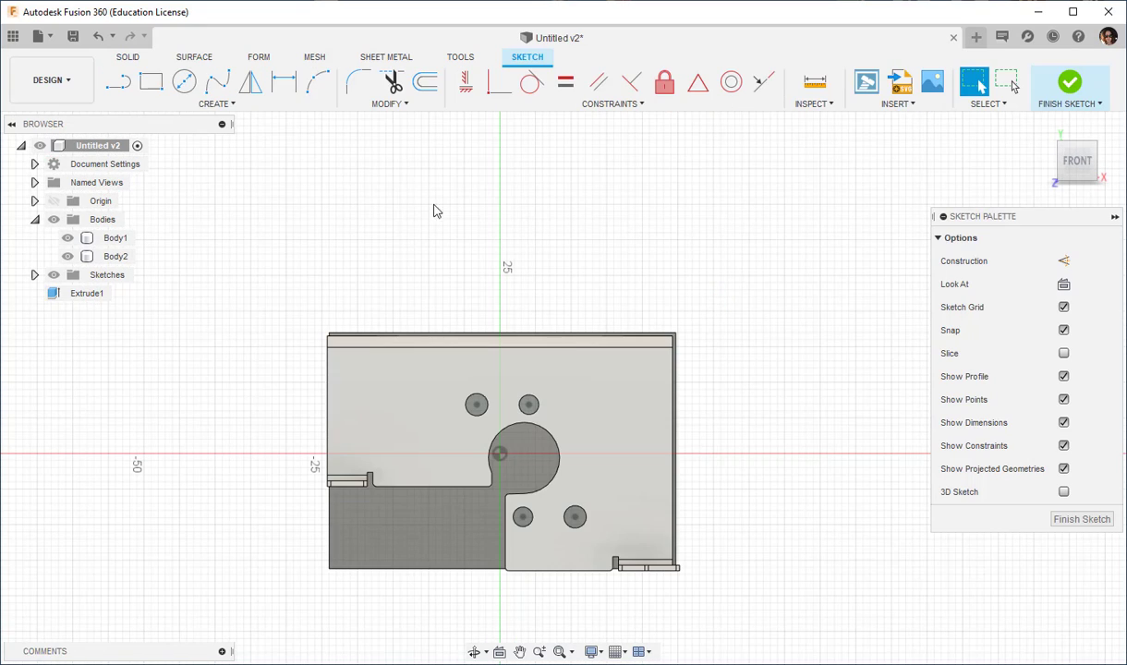
{"action": "left_click", "coordinate": [233, 104]}
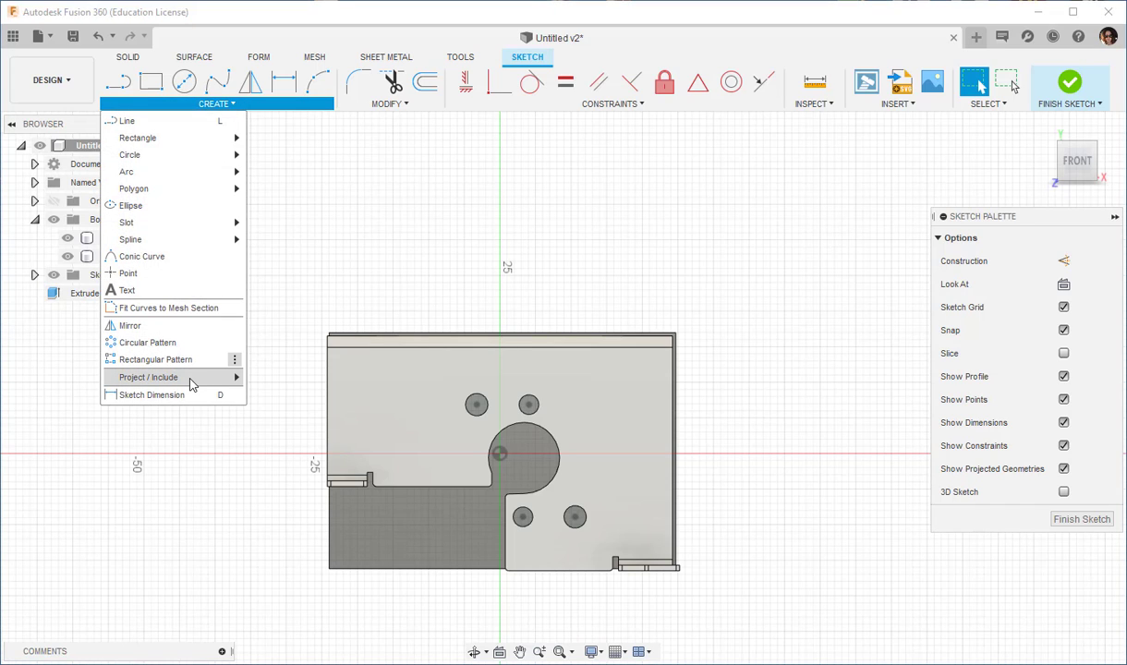
{"action": "mouse_move", "coordinate": [148, 377]}
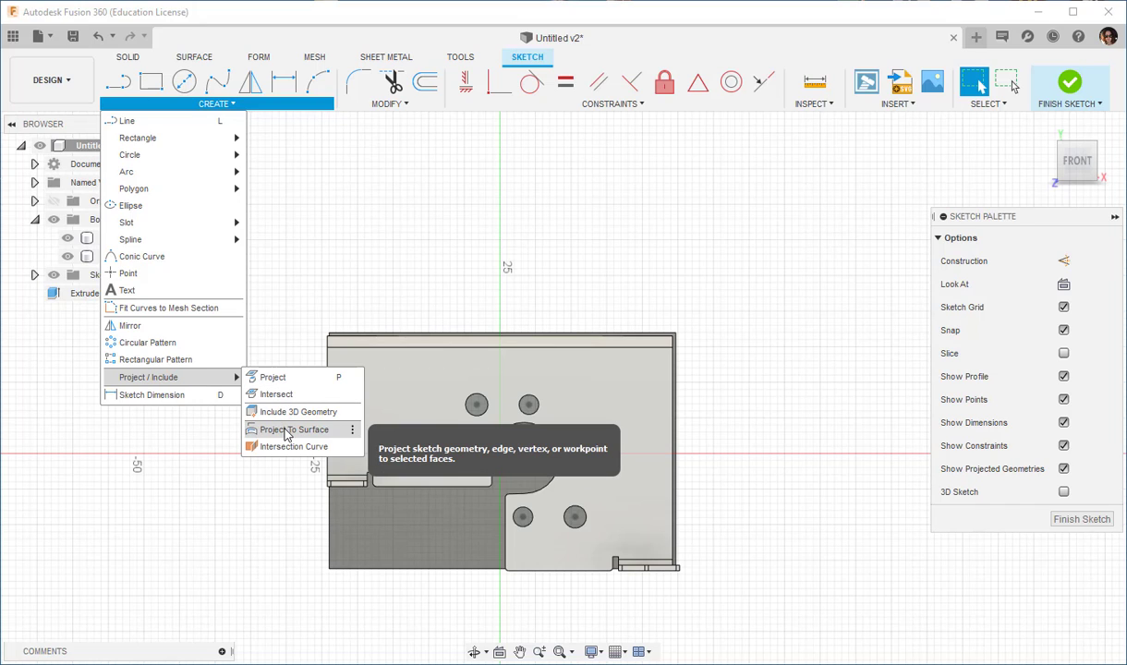
- Start Project To Surface with the plate's face as the target face
{"action": "left_click", "coordinate": [288, 432]}
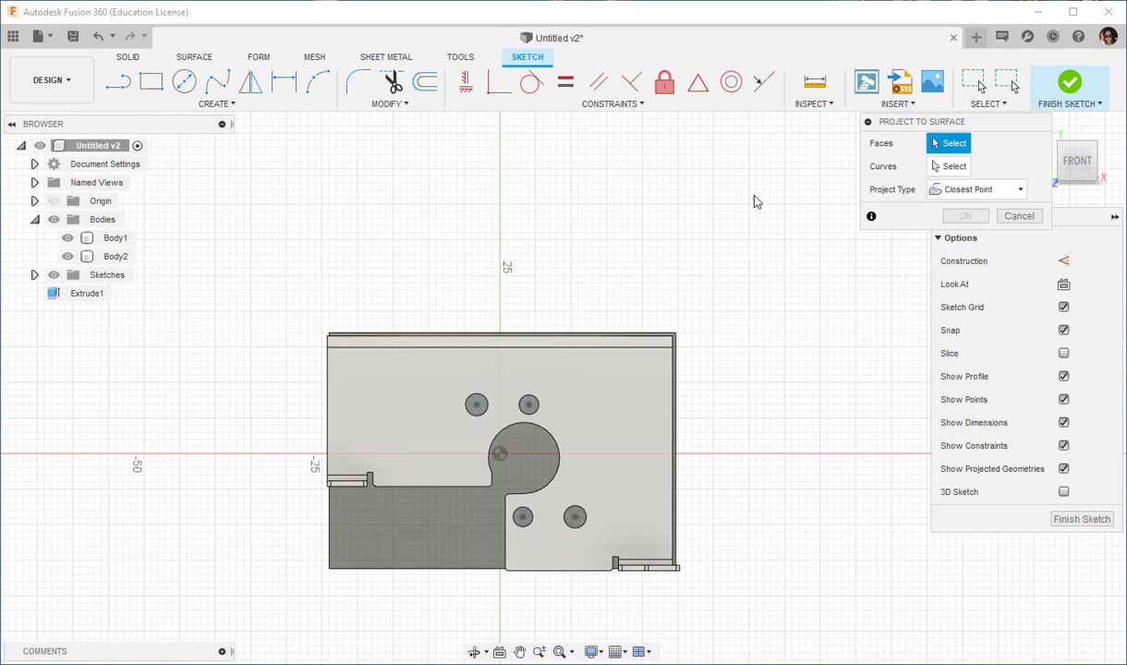
{"action": "middle_click_drag", "start_coordinate": [763, 232], "coordinate": [617, 262]}
{"action": "left_click_drag", "start_coordinate": [990, 121], "coordinate": [837, 151]}
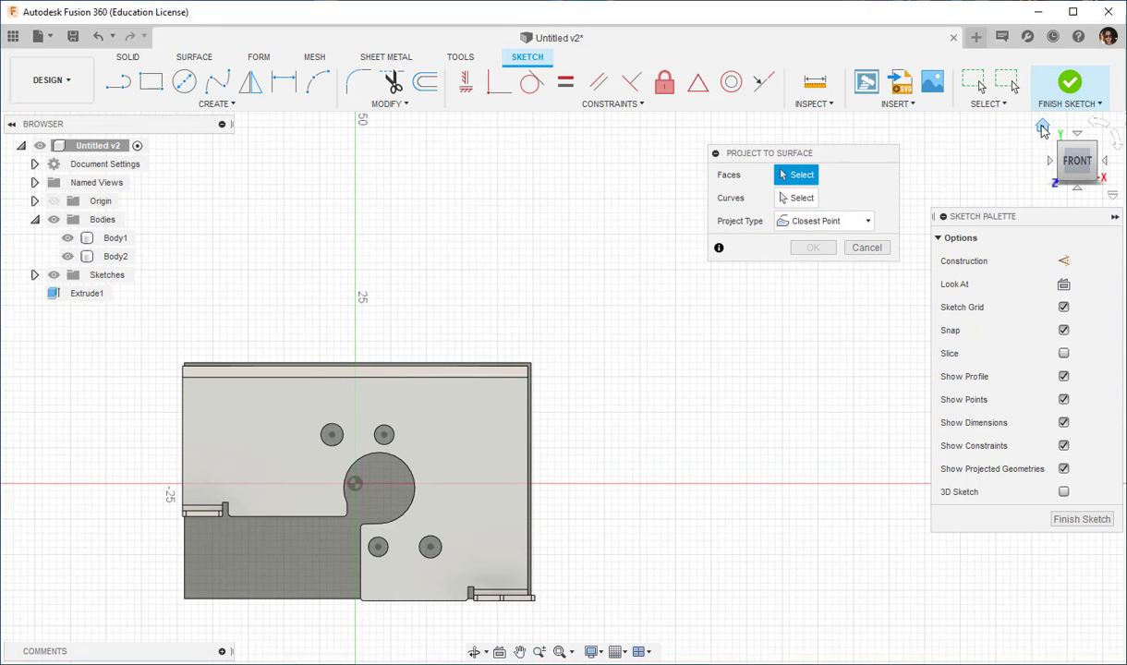
{"action": "left_click", "coordinate": [1042, 130]}
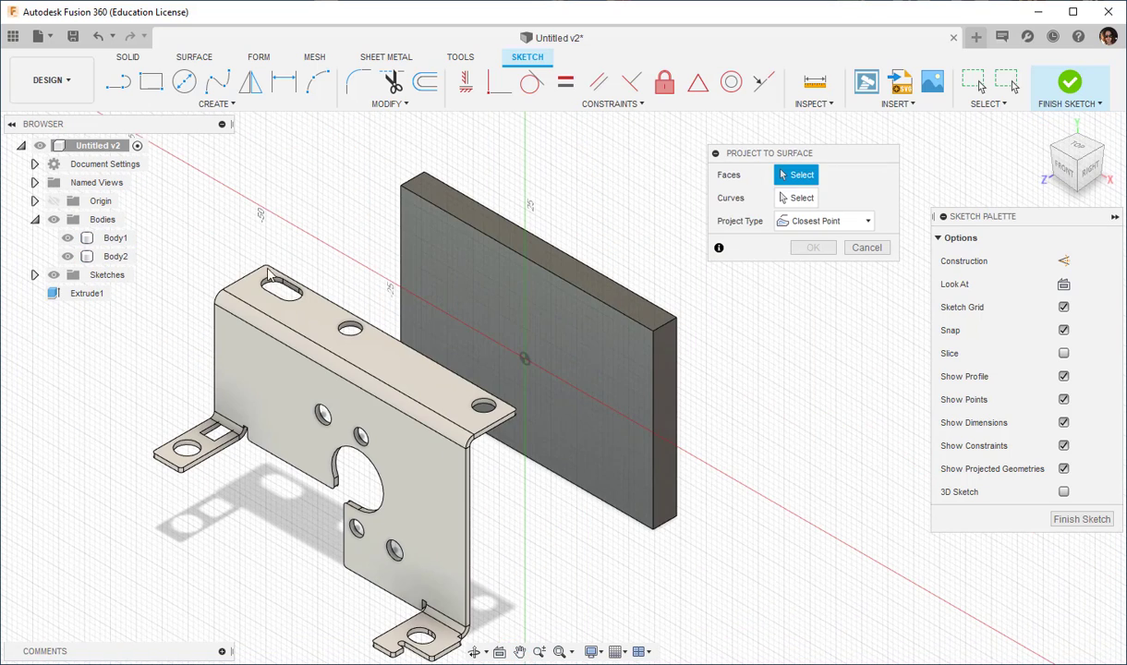
{"action": "left_click", "coordinate": [577, 352]}
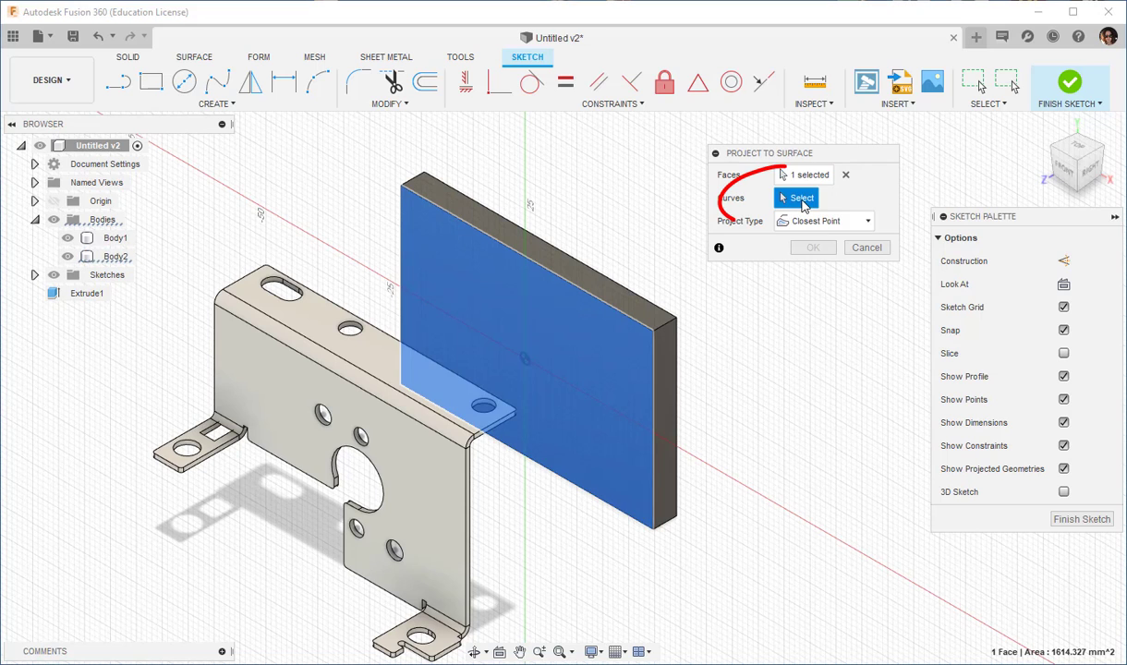
- Select four bracket hole edges as the curves and confirm the projection
{"action": "middle_click_drag", "start_coordinate": [780, 339], "coordinate": [805, 312]}
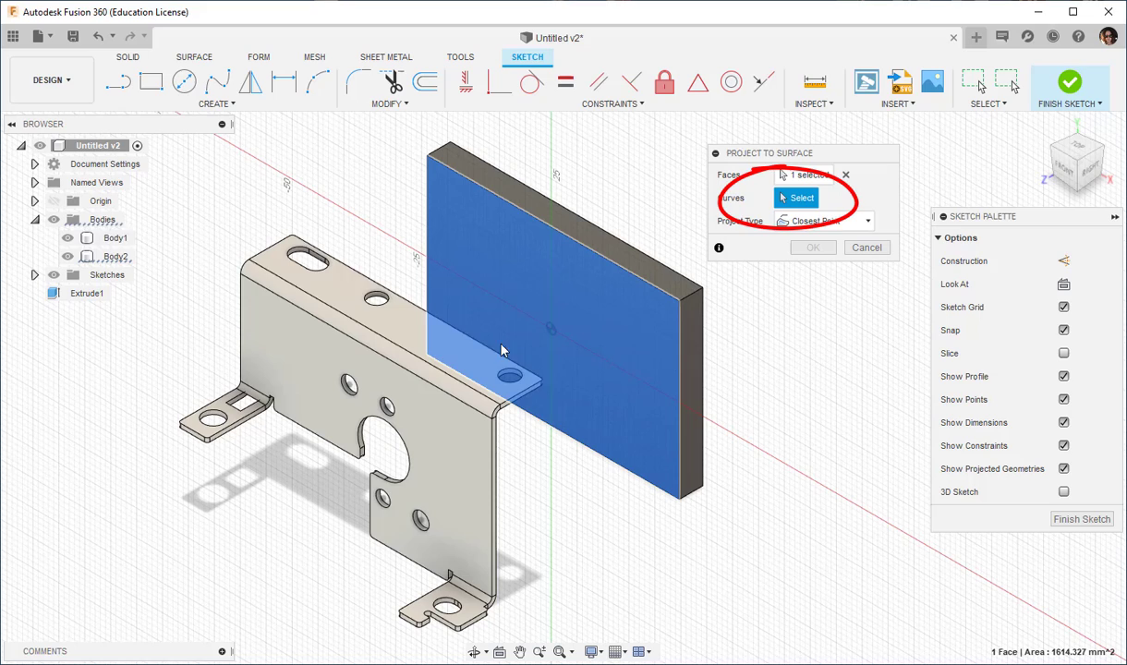
{"action": "left_click", "coordinate": [349, 383]}
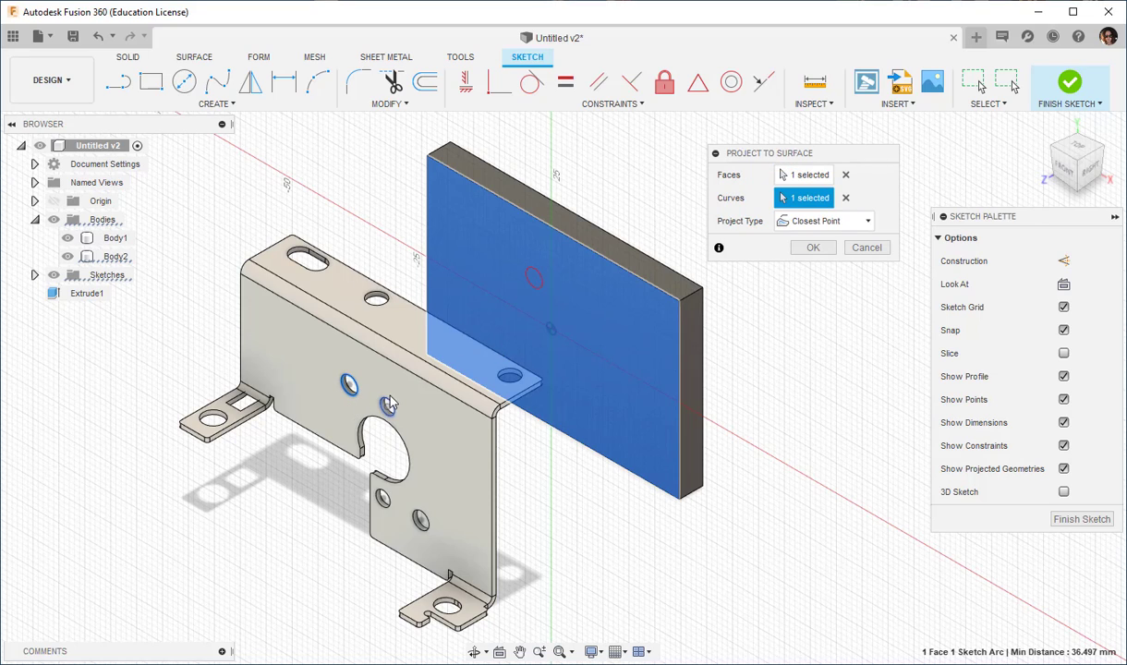
{"action": "left_click", "coordinate": [388, 406]}
{"action": "left_click", "coordinate": [382, 498]}
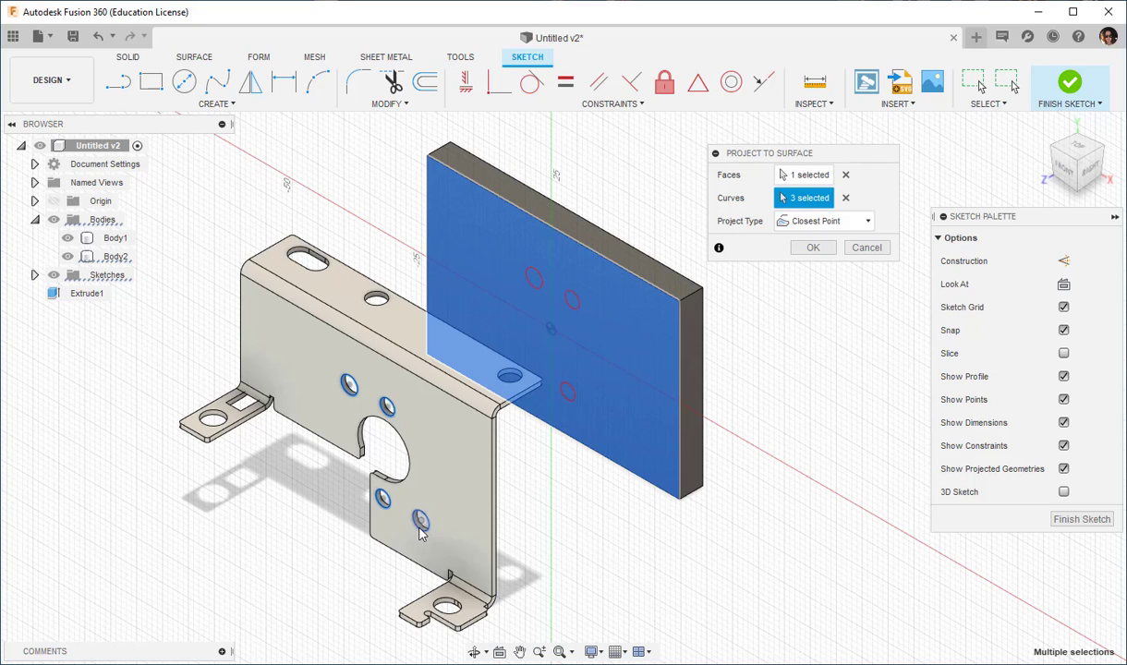
{"action": "left_click", "coordinate": [419, 521]}
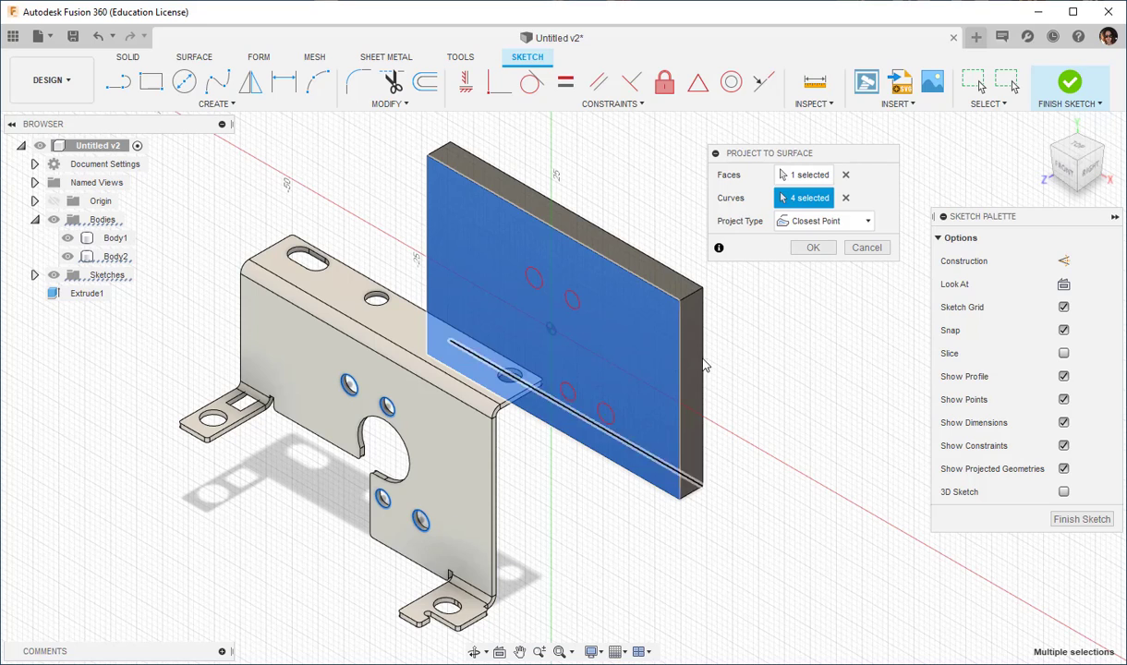
{"action": "left_click", "coordinate": [813, 247]}
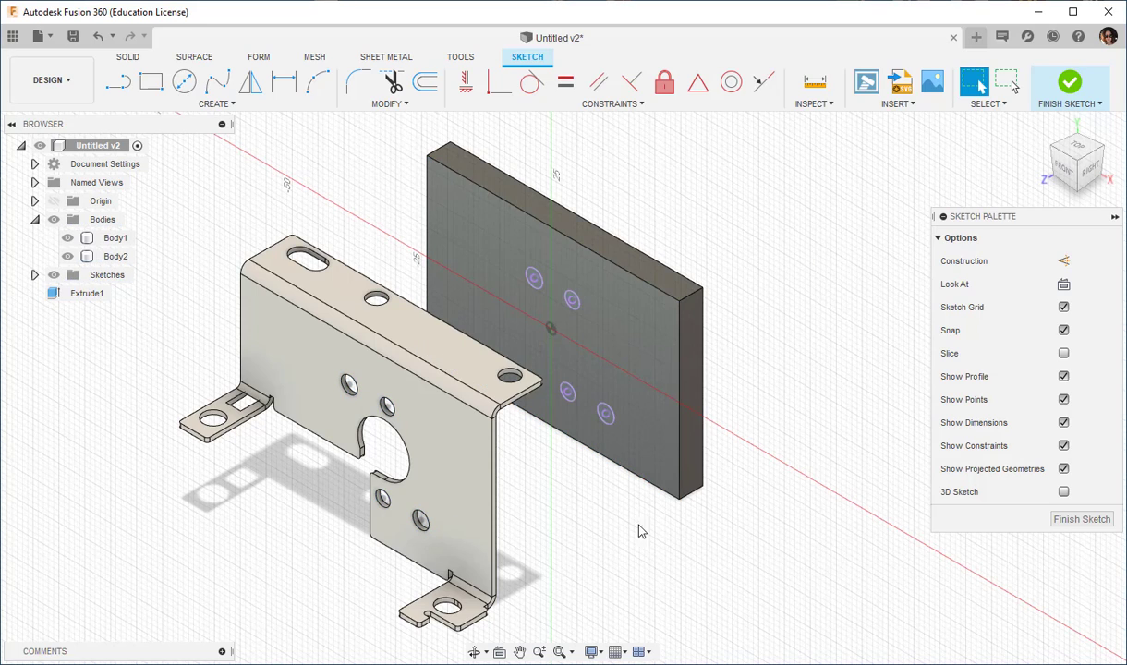
- Cut one projected circle -11.345 mm into the plate, then undo the cut and the sketch
{"action": "scroll", "coordinate": [517, 304], "scroll_direction": "up", "scroll_amount": 2}
{"action": "scroll", "coordinate": [538, 286], "scroll_direction": "up", "scroll_amount": 2}
{"action": "left_click", "coordinate": [542, 282]}
{"action": "right_click", "coordinate": [543, 283]}
{"action": "scroll", "coordinate": [573, 282], "scroll_direction": "down", "scroll_amount": 5}
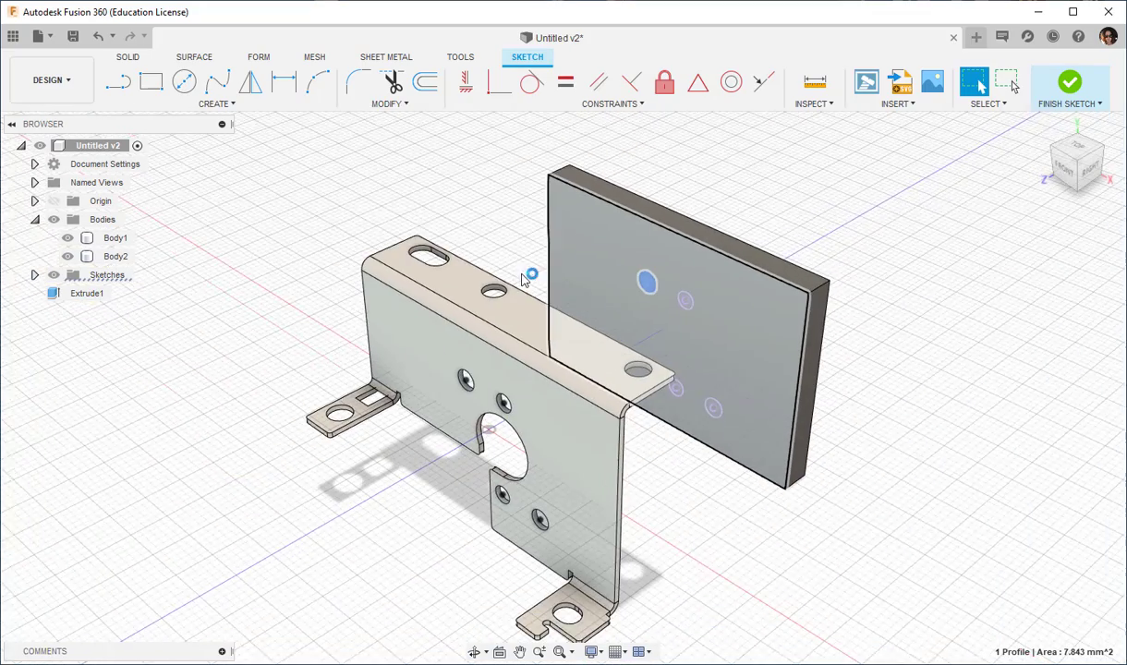
{"action": "key", "text": "e"}
{"action": "left_click_drag", "start_coordinate": [635, 290], "coordinate": [683, 245]}
{"action": "left_click", "coordinate": [811, 371]}
{"action": "left_click", "coordinate": [98, 36]}
{"action": "left_click", "coordinate": [100, 37]}
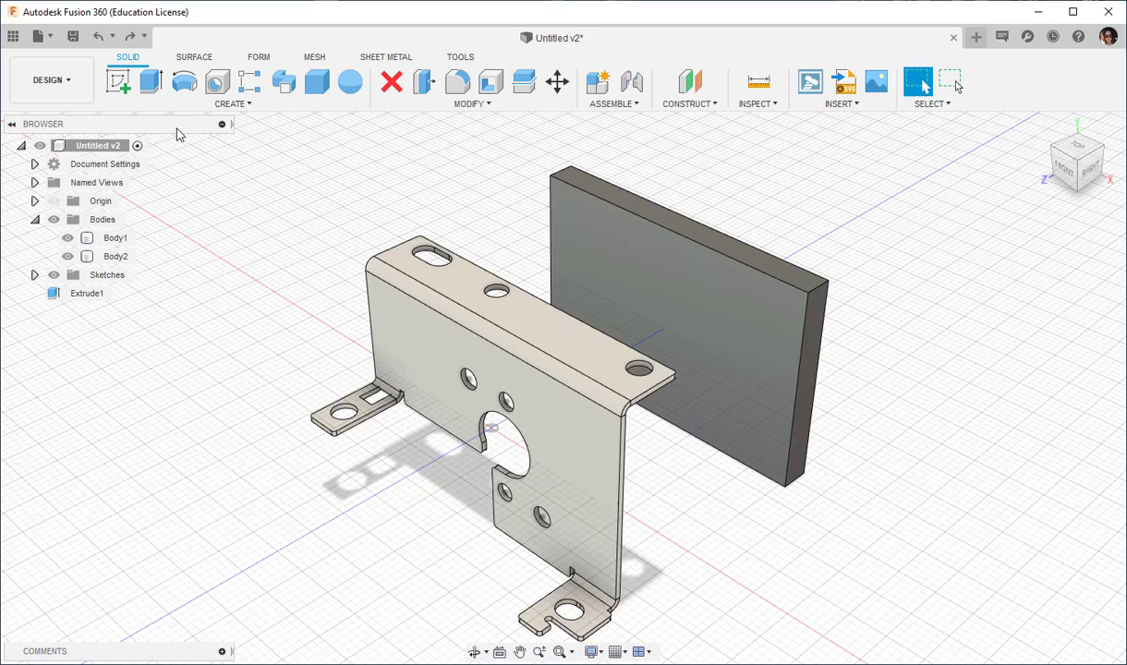
- Create a new sketch on Body2's large face and return to the Home view
{"action": "left_click", "coordinate": [121, 85]}
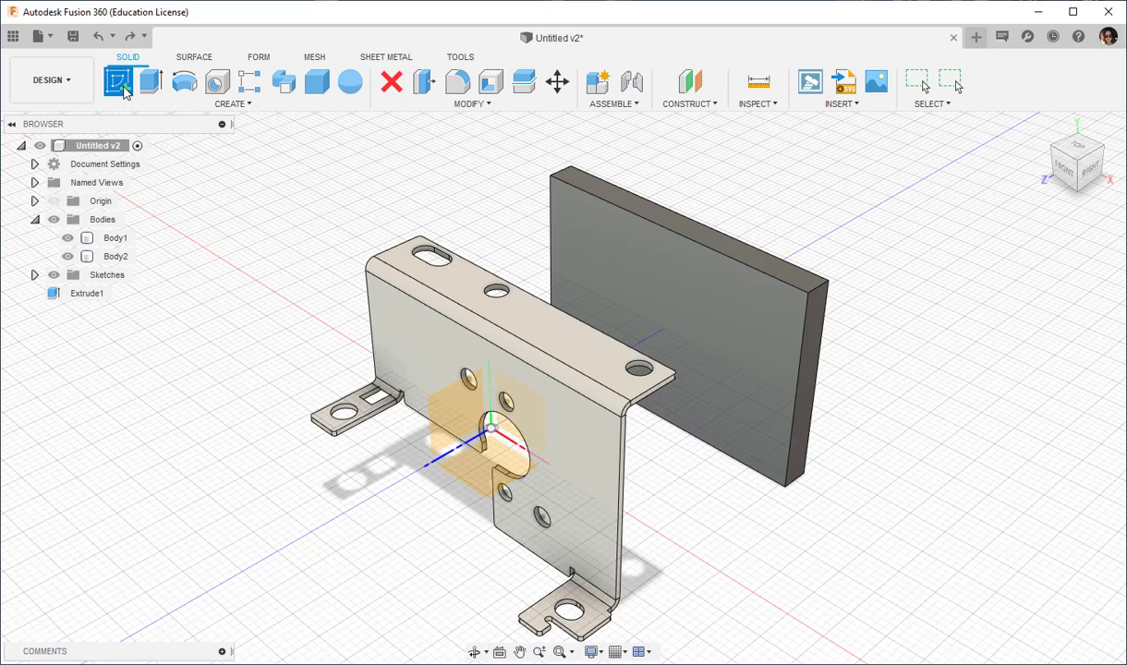
{"action": "left_click", "coordinate": [639, 318]}
{"action": "left_click", "coordinate": [1042, 126]}
{"action": "left_click", "coordinate": [215, 104]}
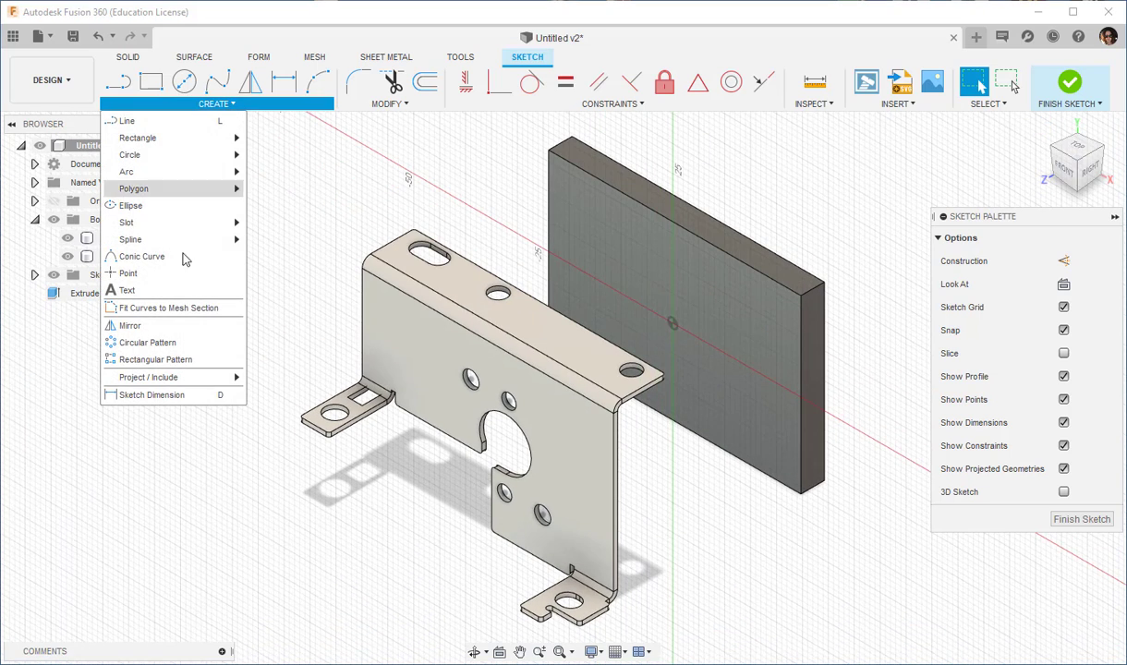
{"action": "mouse_move", "coordinate": [148, 377]}
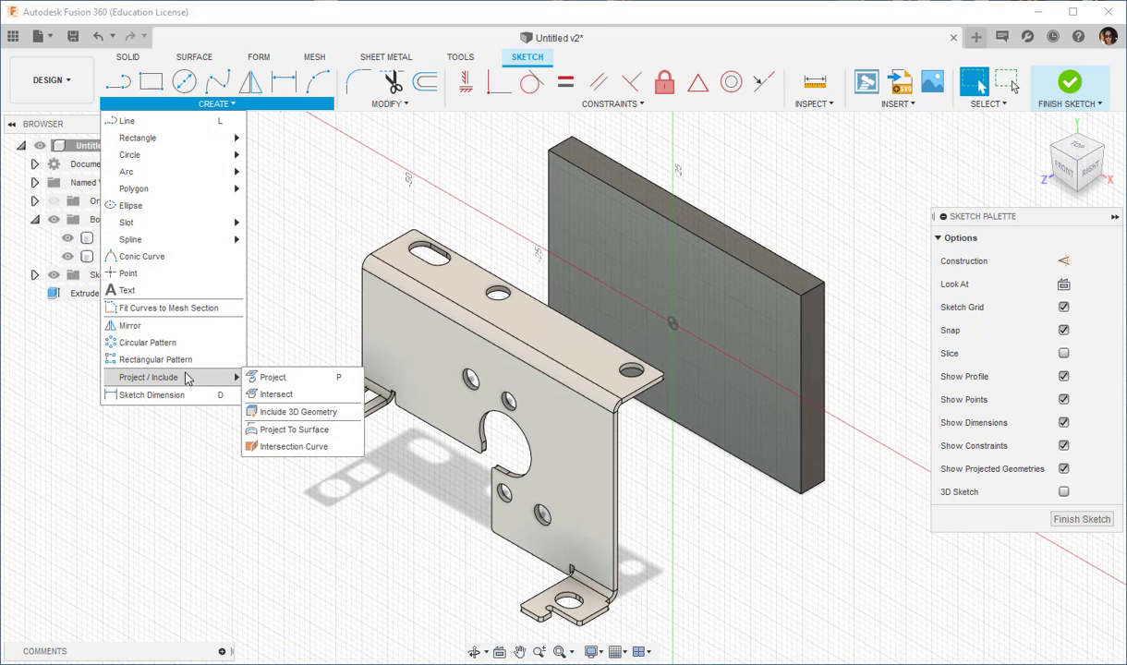
- Project the bracket's front face into the plate sketch and finish the sketch
{"action": "left_click", "coordinate": [273, 378]}
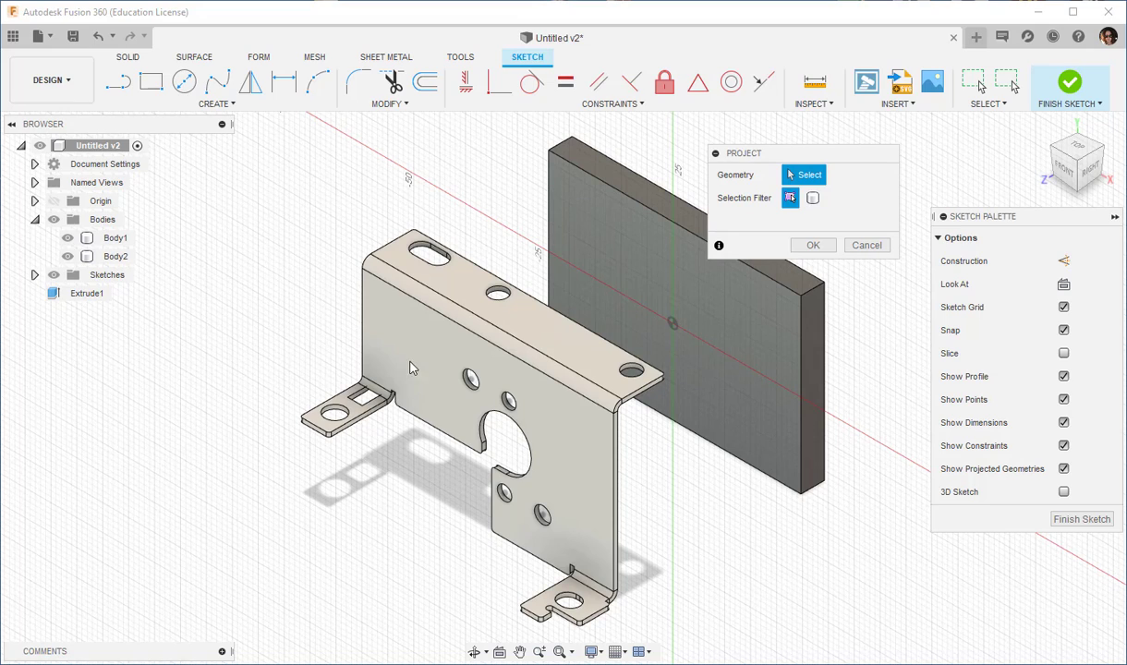
{"action": "left_click", "coordinate": [441, 385]}
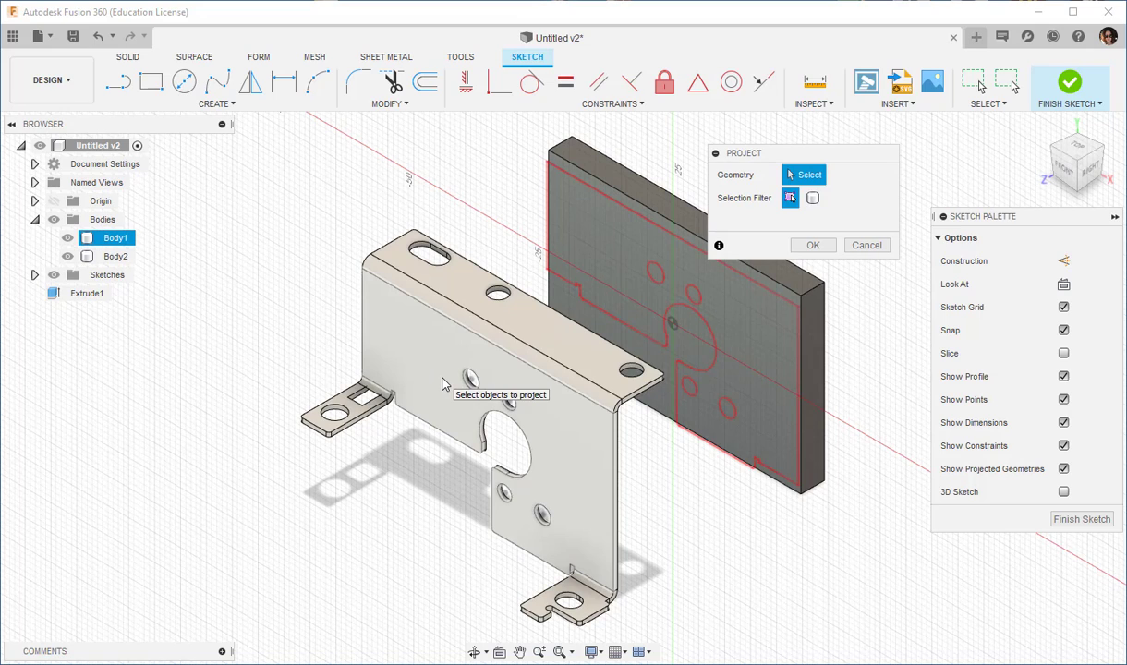
{"action": "left_click", "coordinate": [442, 385]}
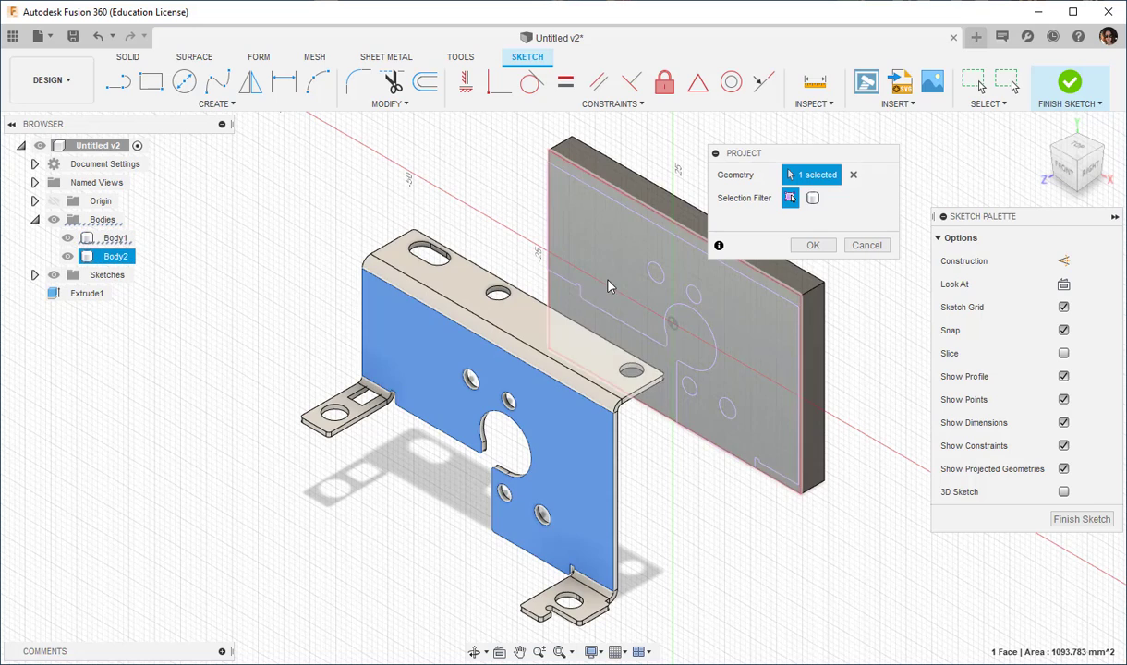
{"action": "left_click", "coordinate": [813, 246]}
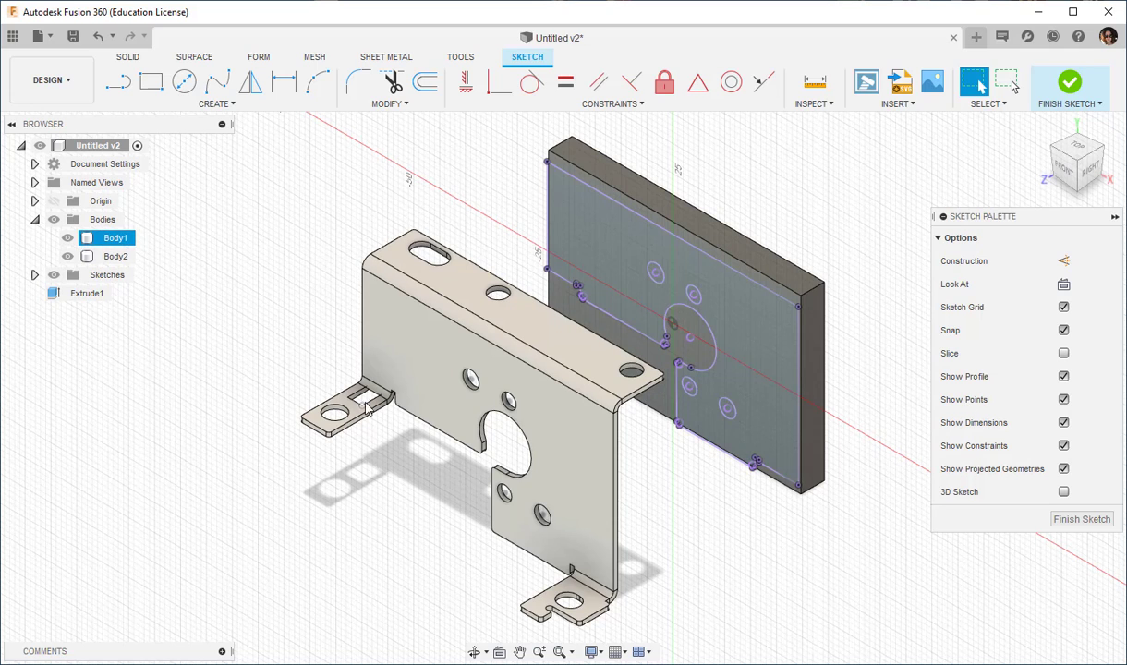
{"action": "left_click", "coordinate": [1081, 519]}
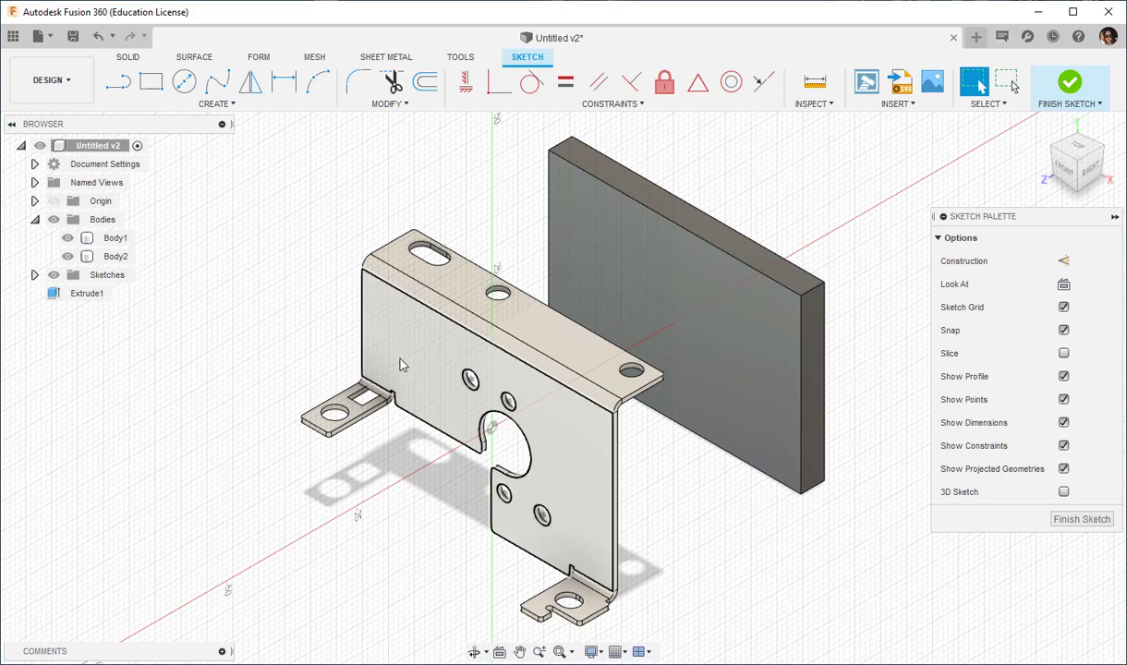
- Start Project To Surface with the bracket's front face as the target face
{"action": "left_click", "coordinate": [404, 366]}
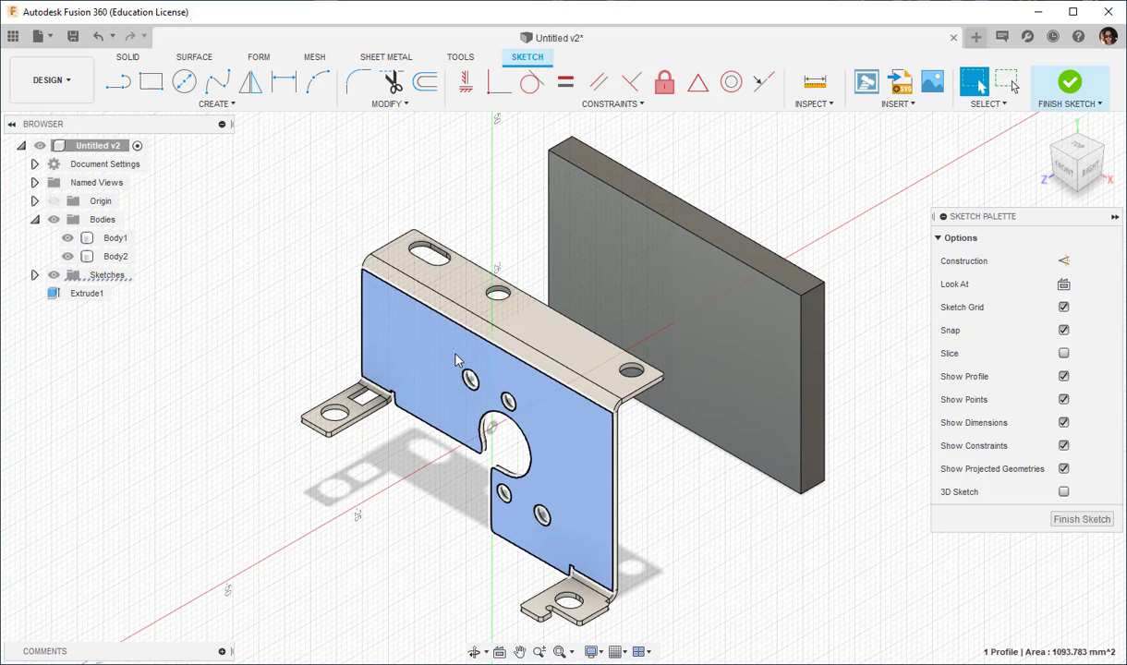
{"action": "left_click", "coordinate": [232, 104]}
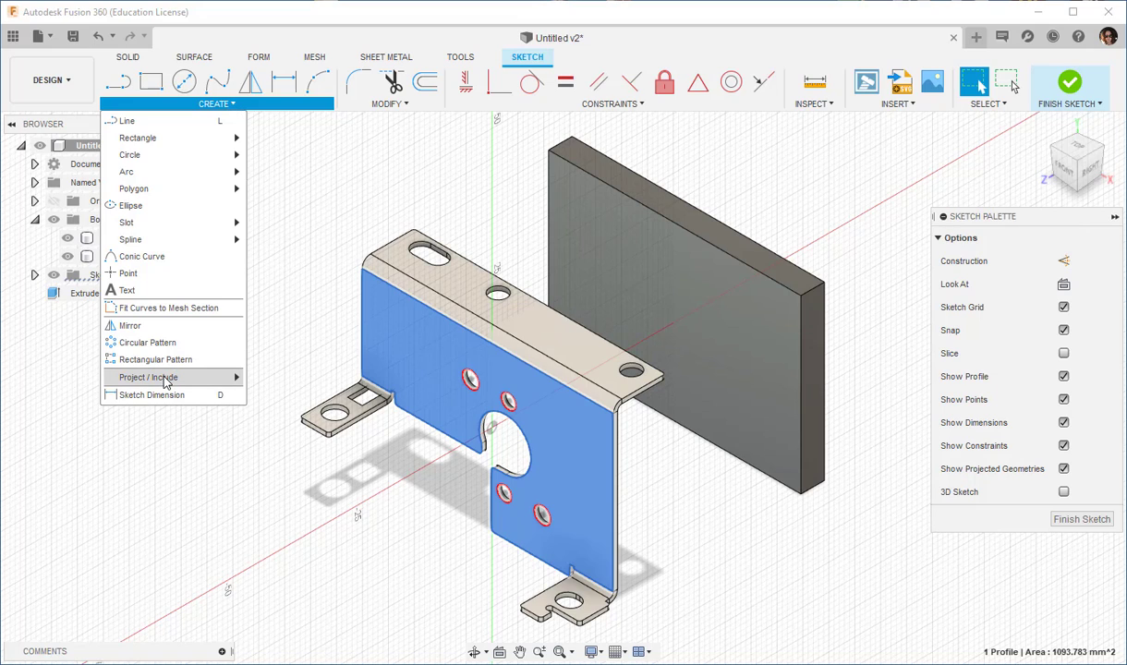
{"action": "mouse_move", "coordinate": [148, 377]}
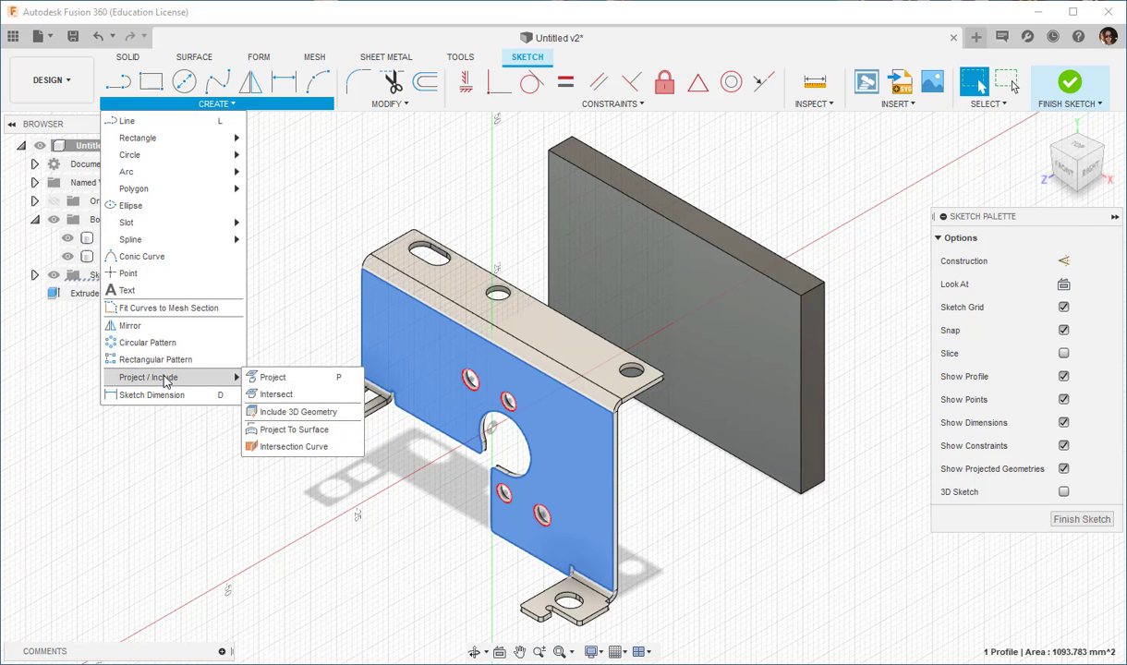
{"action": "left_click", "coordinate": [310, 430]}
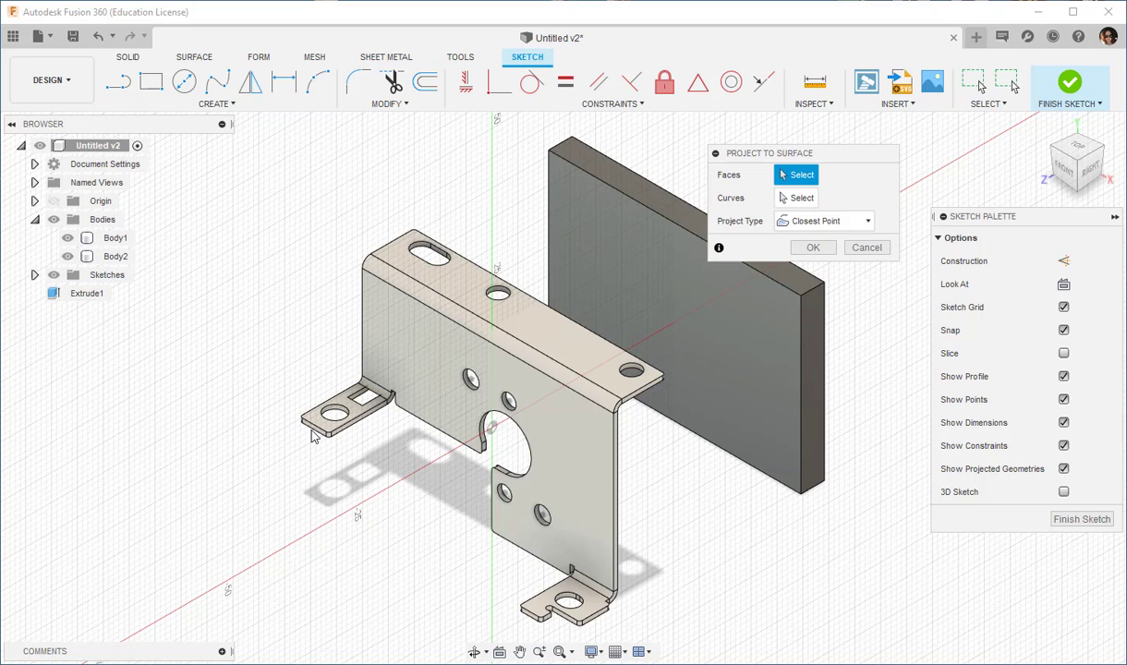
{"action": "left_click", "coordinate": [429, 370]}
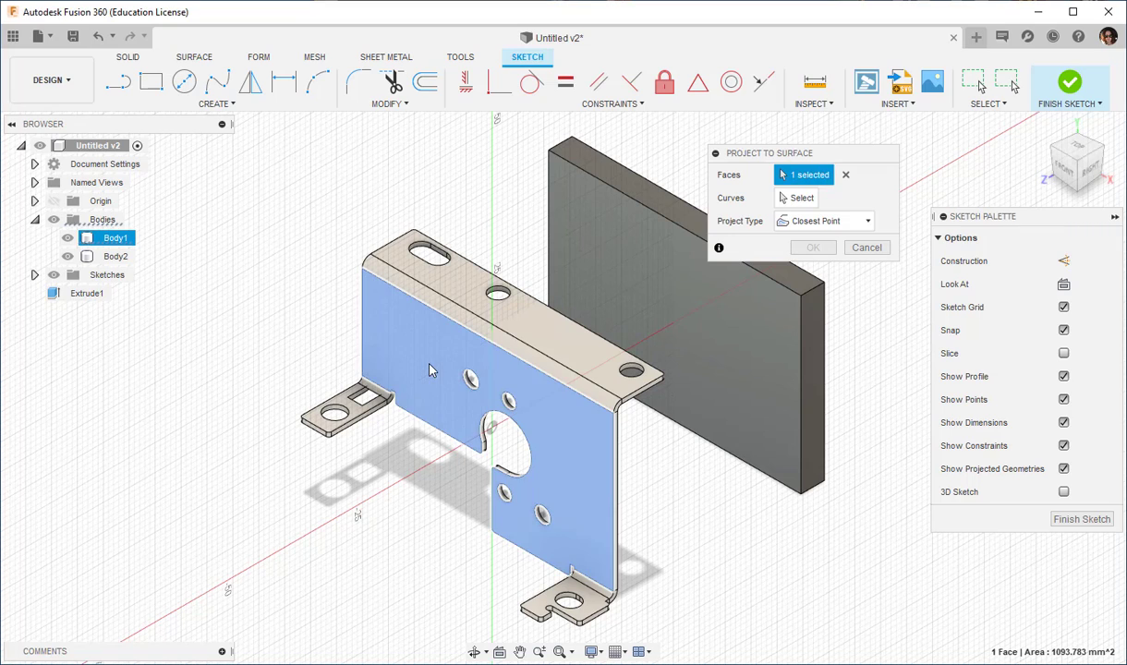
{"action": "left_click", "coordinate": [794, 198]}
- Pick four hole edges plus the top, right, lower-left, notch, motor-arc and bottom edges as curves
{"action": "left_click", "coordinate": [467, 374]}
{"action": "left_click", "coordinate": [504, 395]}
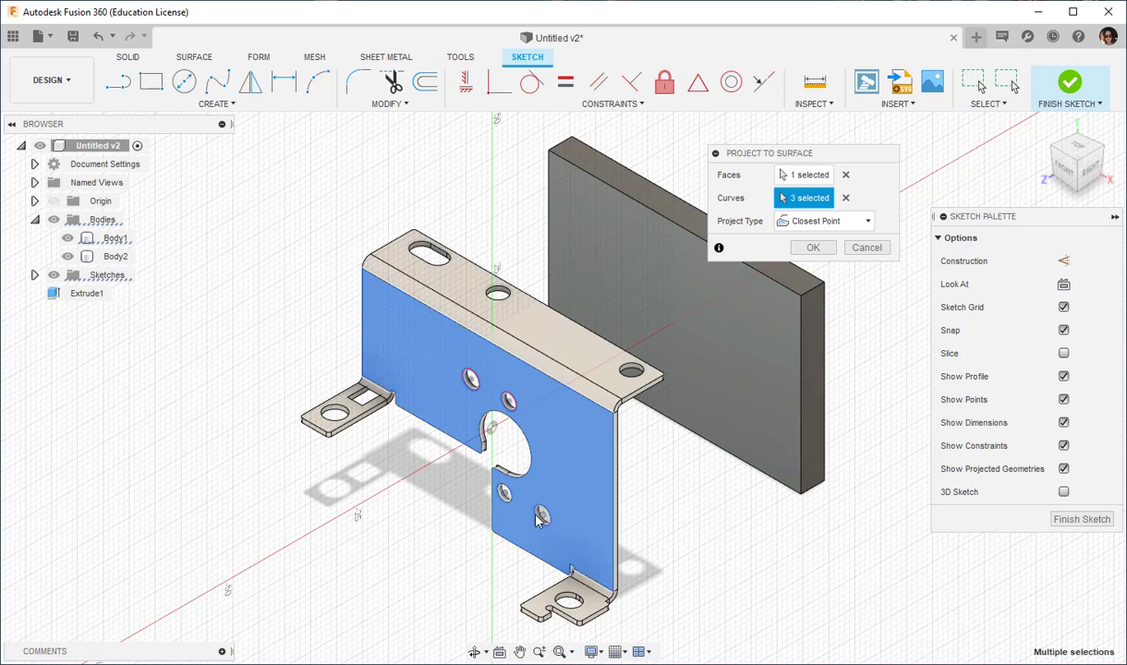
{"action": "left_click", "coordinate": [506, 491]}
{"action": "left_click", "coordinate": [543, 515]}
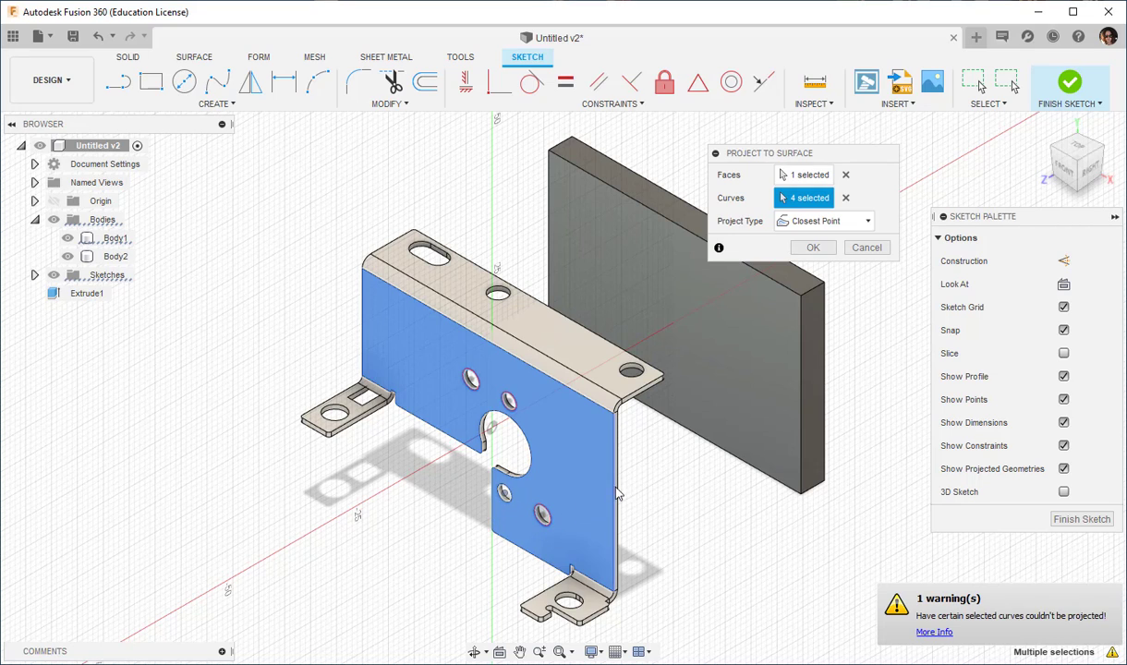
{"action": "left_click", "coordinate": [559, 383]}
{"action": "left_click", "coordinate": [613, 443]}
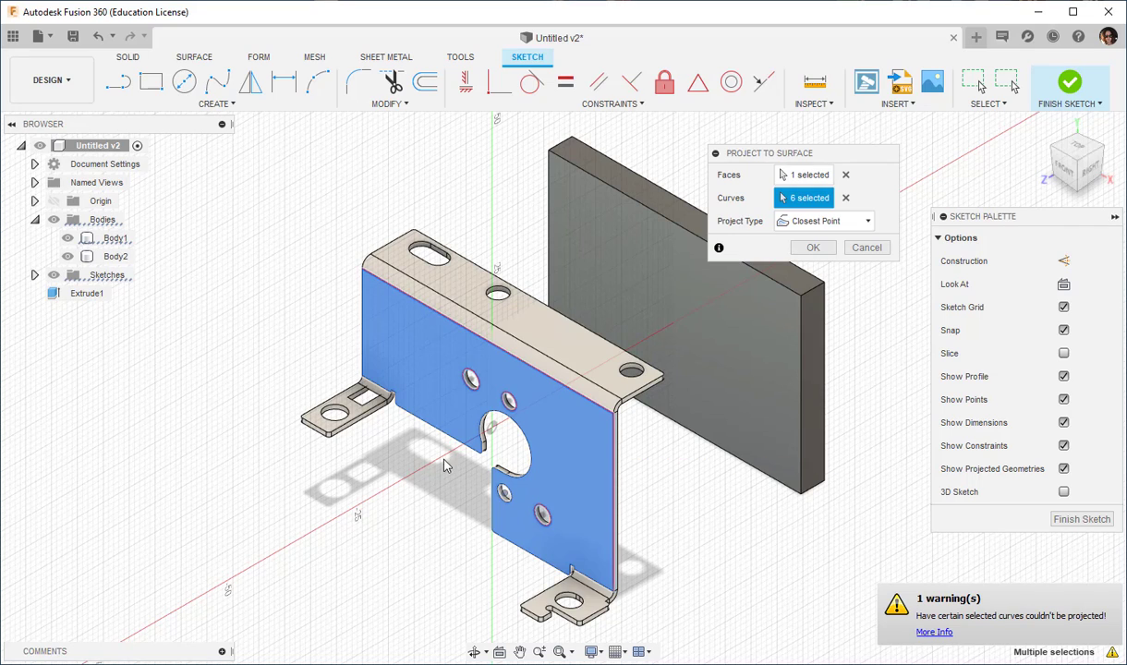
{"action": "left_click", "coordinate": [427, 418]}
{"action": "left_click", "coordinate": [473, 476]}
{"action": "left_click", "coordinate": [516, 464]}
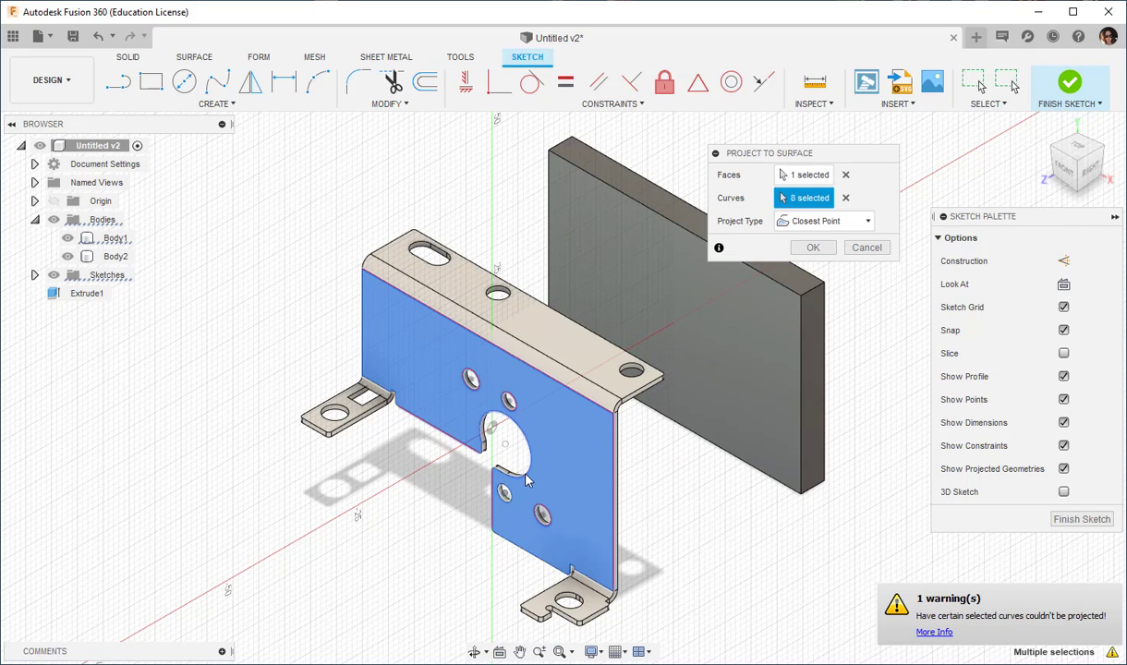
{"action": "left_click", "coordinate": [533, 560]}
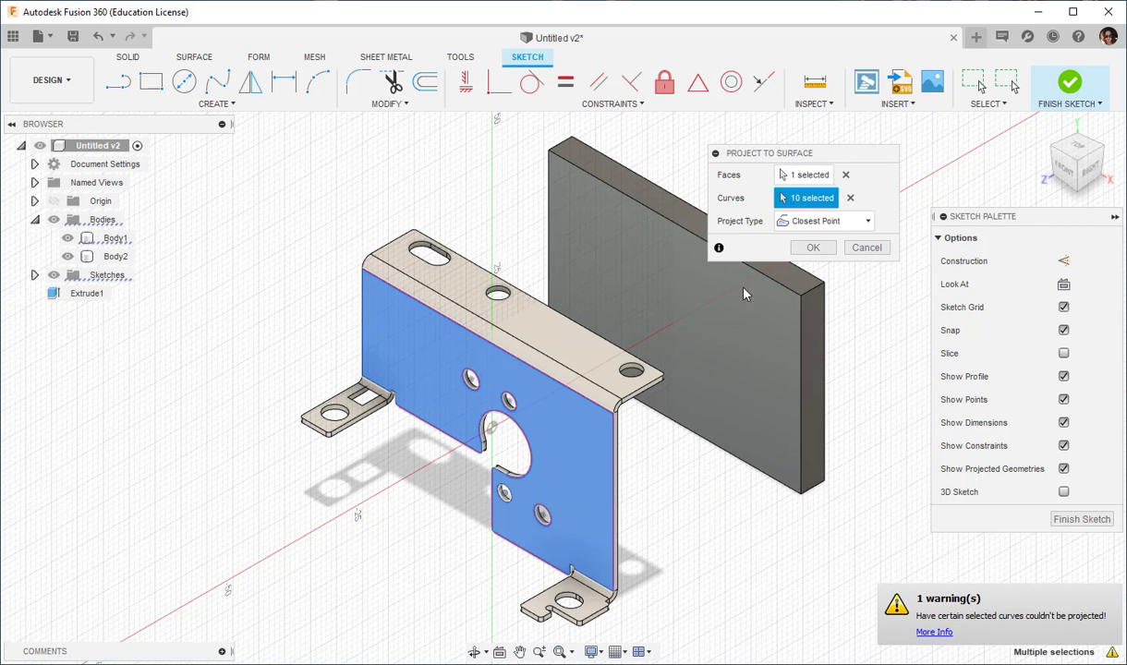
- Confirm the projection and hide Body1 so only its projected curves remain
{"action": "left_click", "coordinate": [812, 247]}
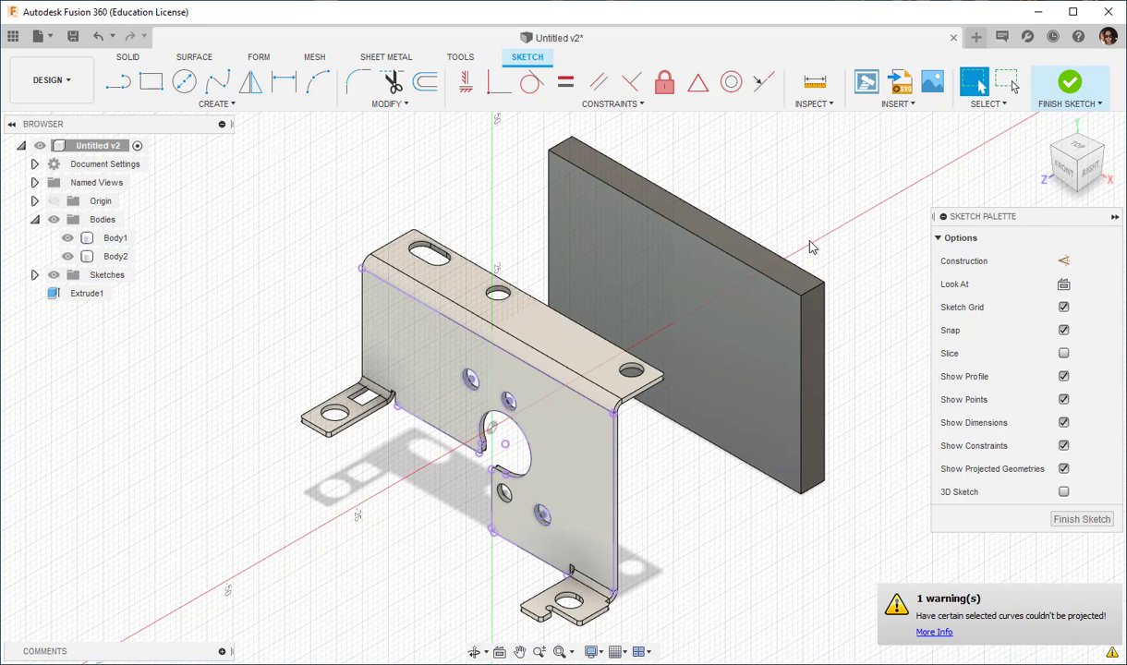
{"action": "middle_click_drag", "start_coordinate": [750, 464], "coordinate": [779, 447]}
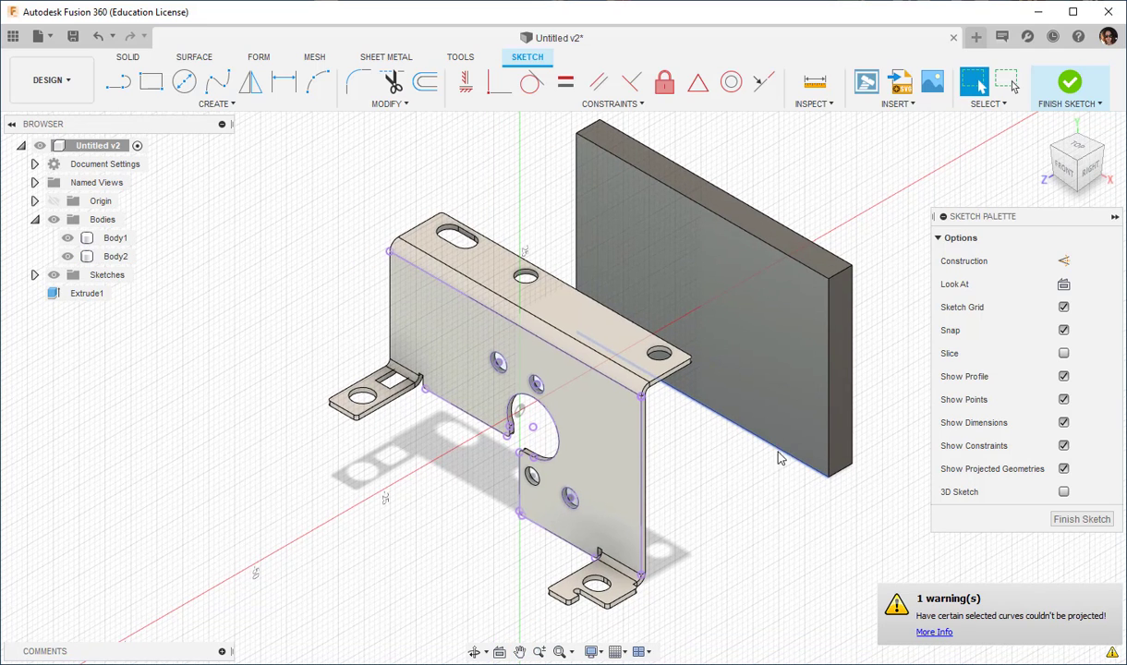
{"action": "left_click", "coordinate": [67, 239]}
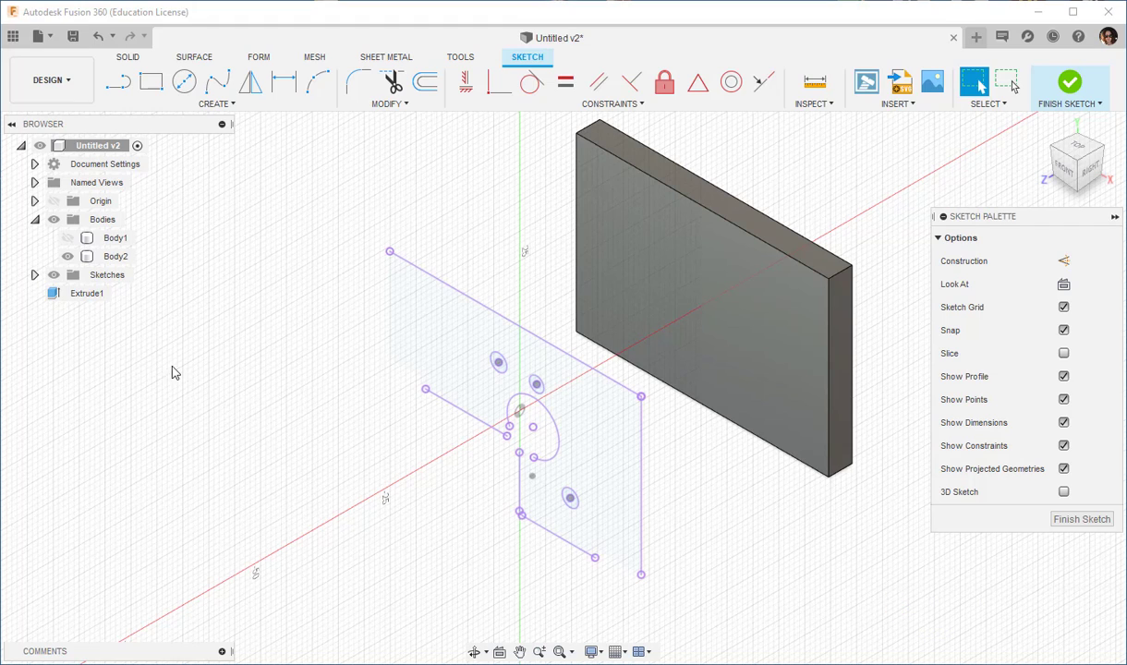
{"action": "left_click", "coordinate": [233, 104]}
{"action": "mouse_move", "coordinate": [148, 377]}
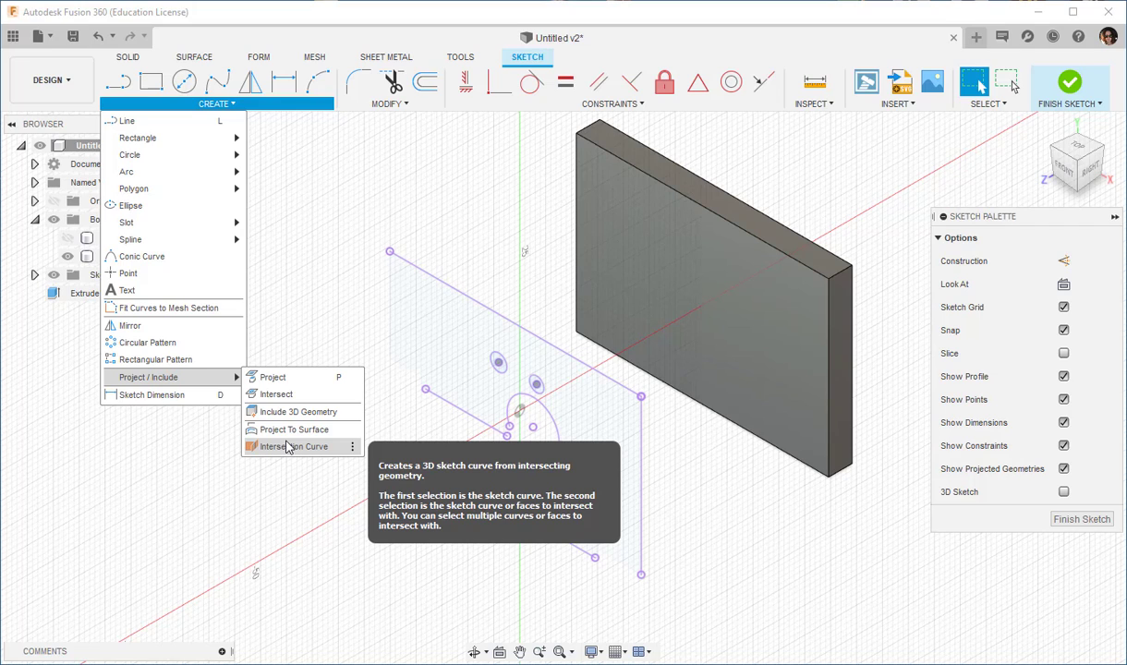
{"action": "left_click", "coordinate": [272, 554]}
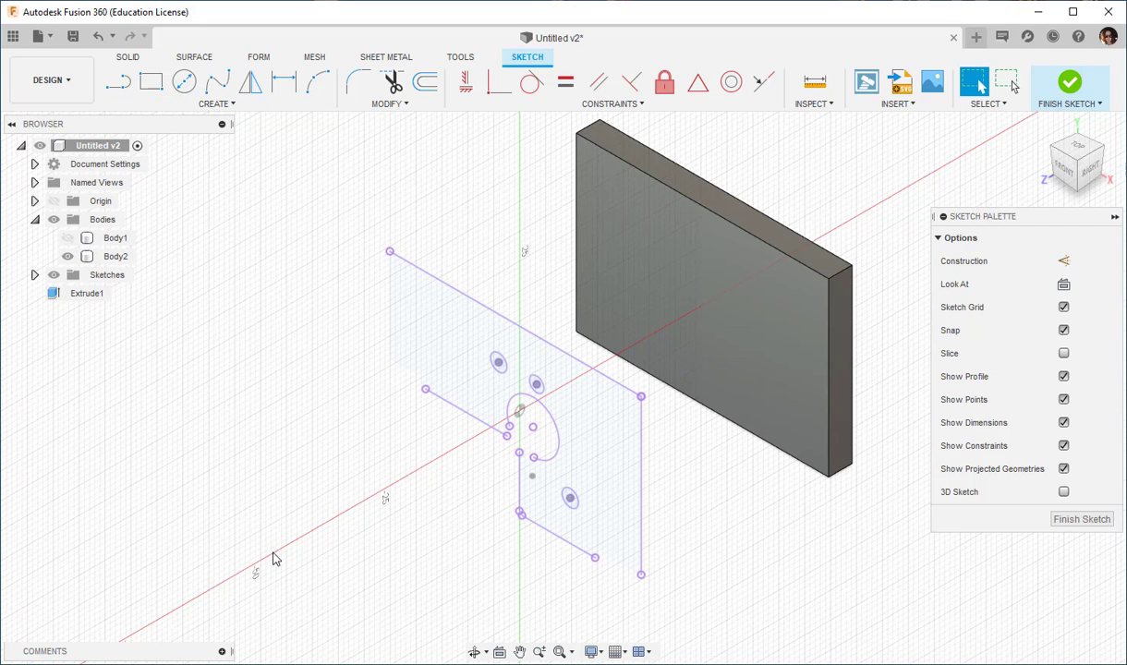